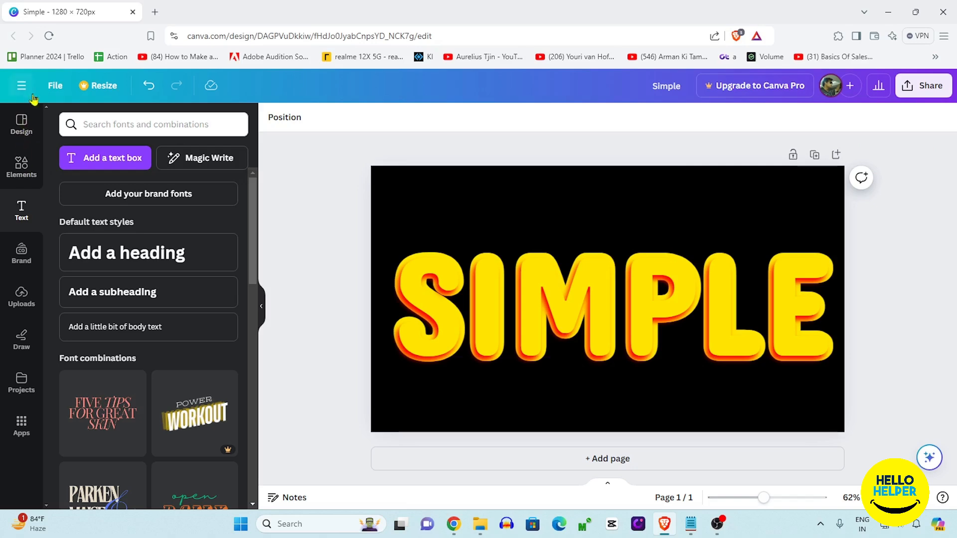
- Leave the open design and go to the canva.com home page
drag(226, 36, 432, 36)
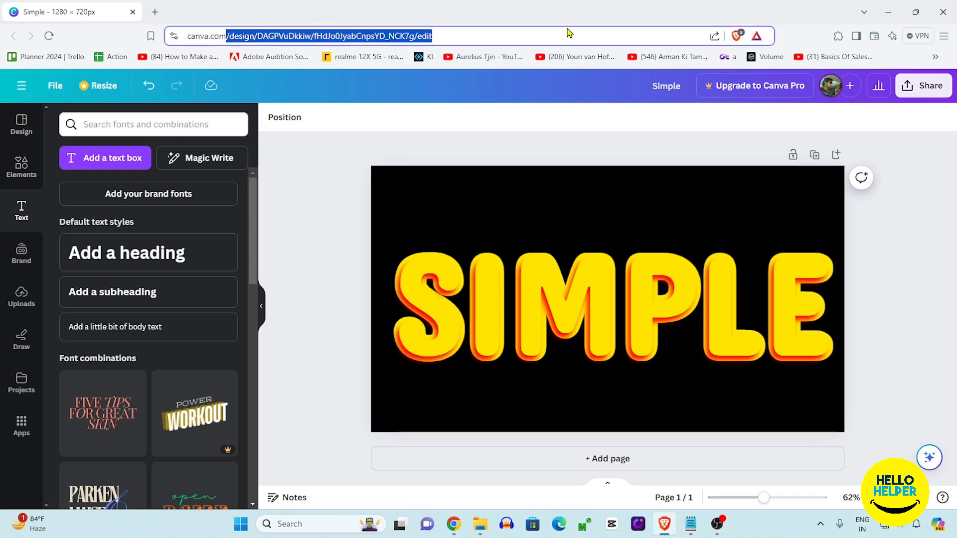
key(BackSpace)
key(Return)
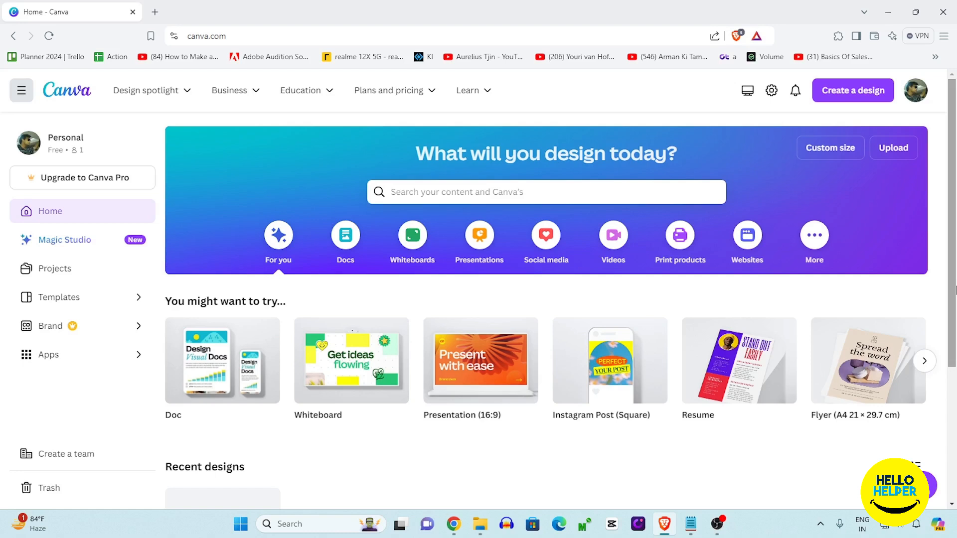
- Create a new custom-size design 1280 px wide and 720 px high
click(849, 97)
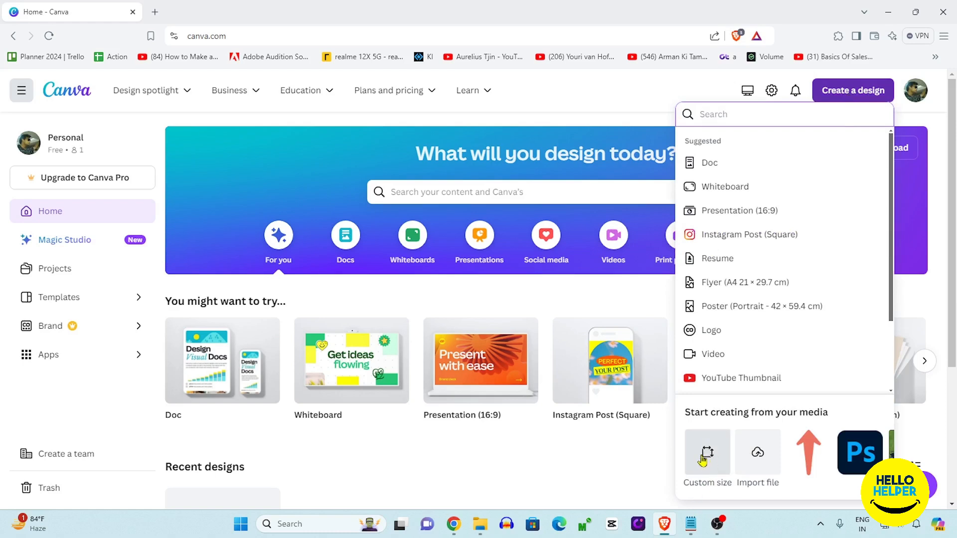
click(707, 461)
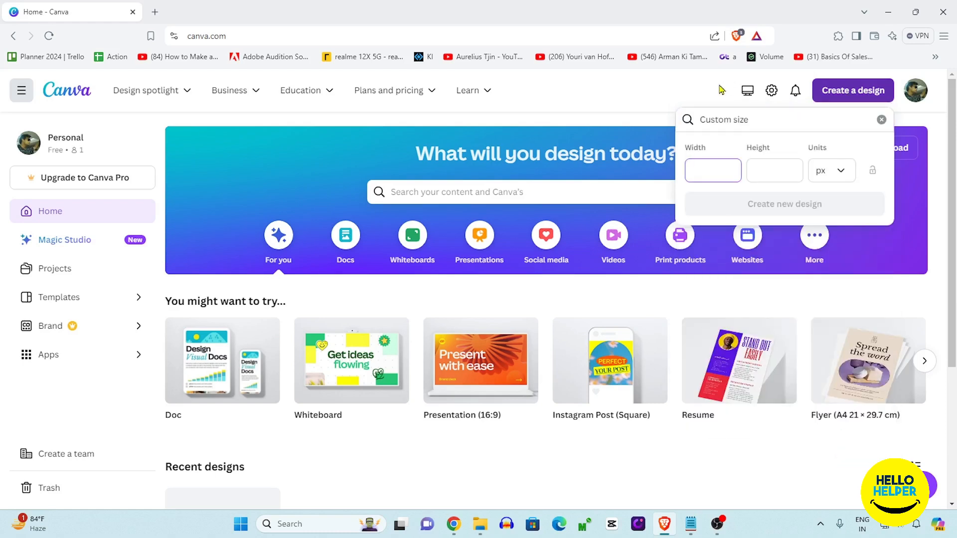
text(1280)
key(Tab)
text(720)
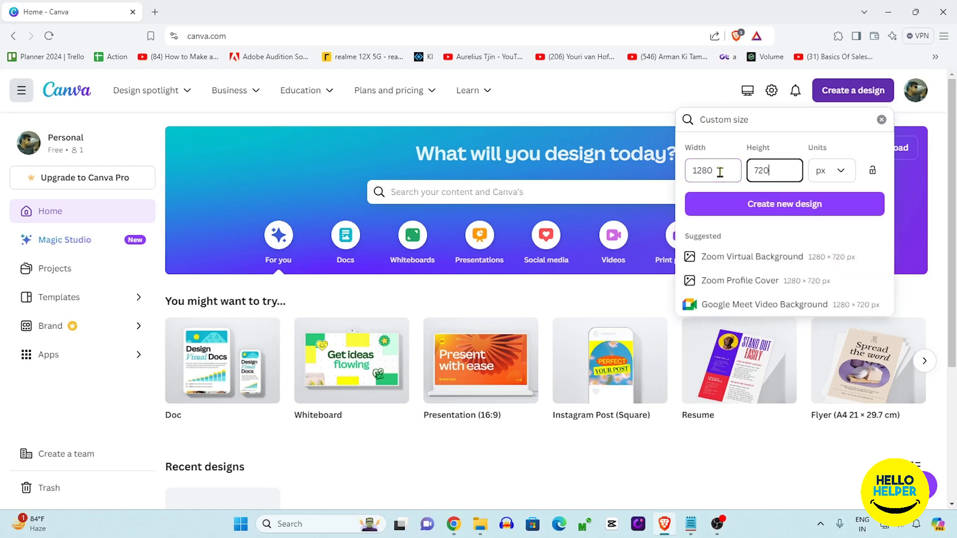
key(Return)
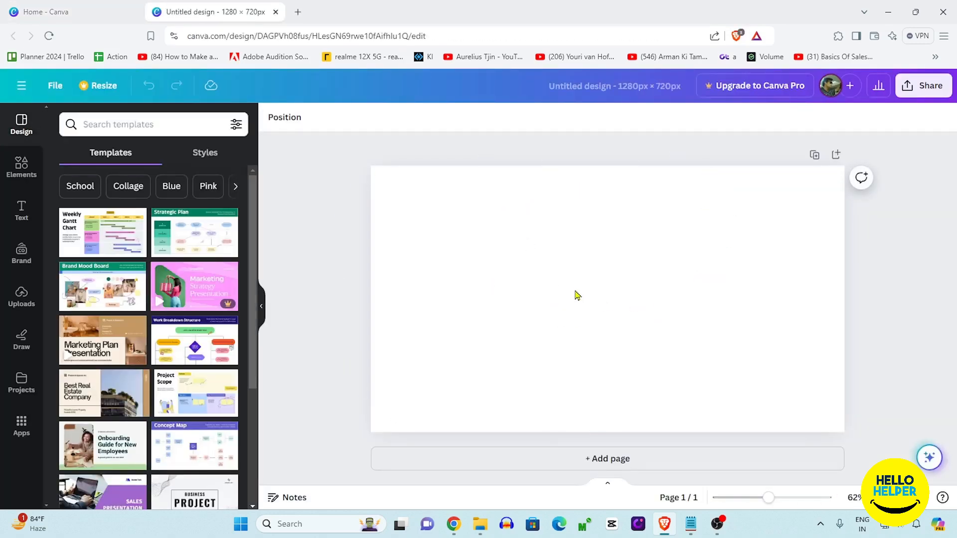
- Set the blank page's background to solid black (#000000)
click(522, 282)
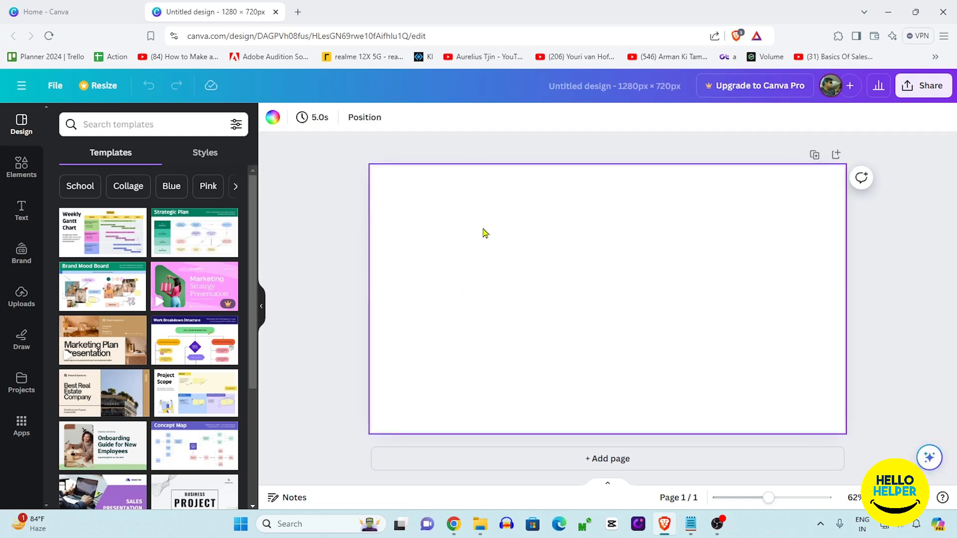
click(272, 117)
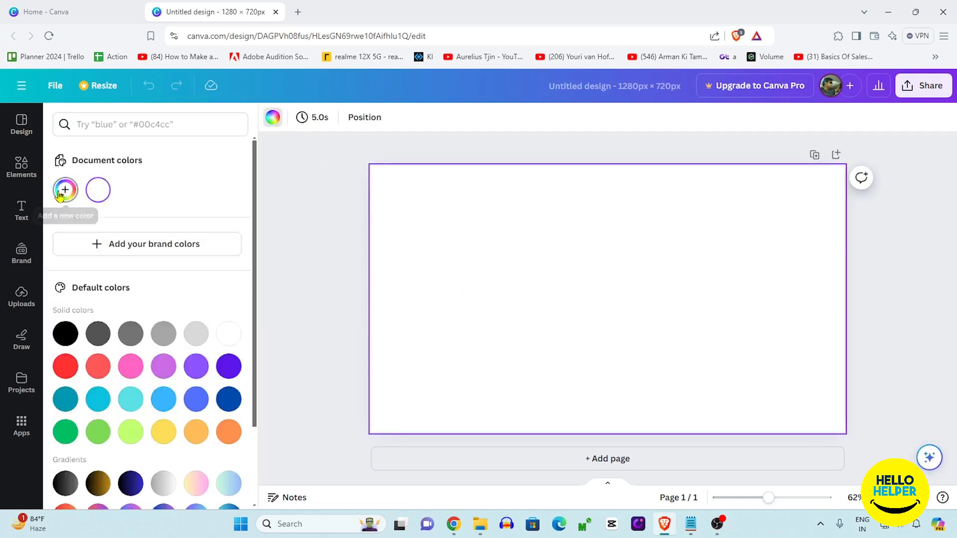
click(65, 190)
click(65, 310)
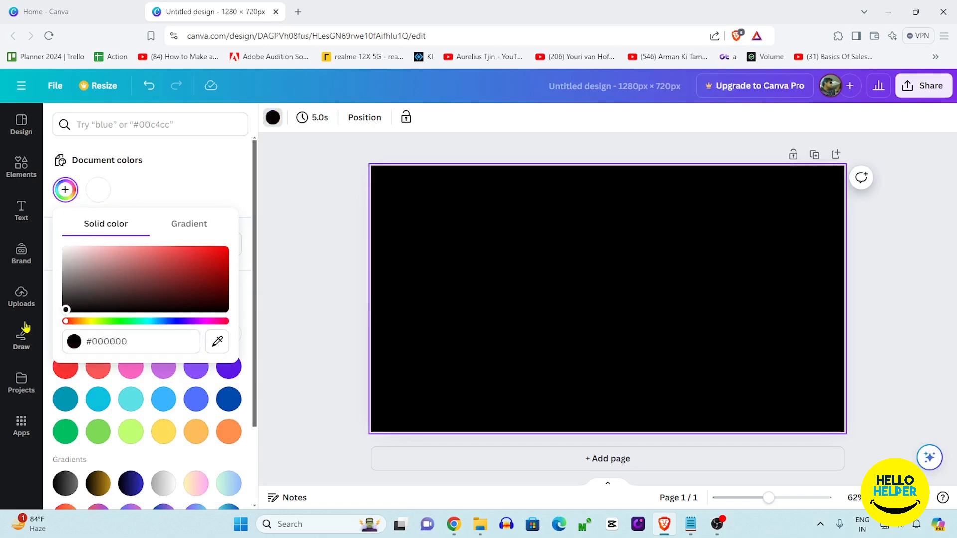
click(627, 366)
click(922, 328)
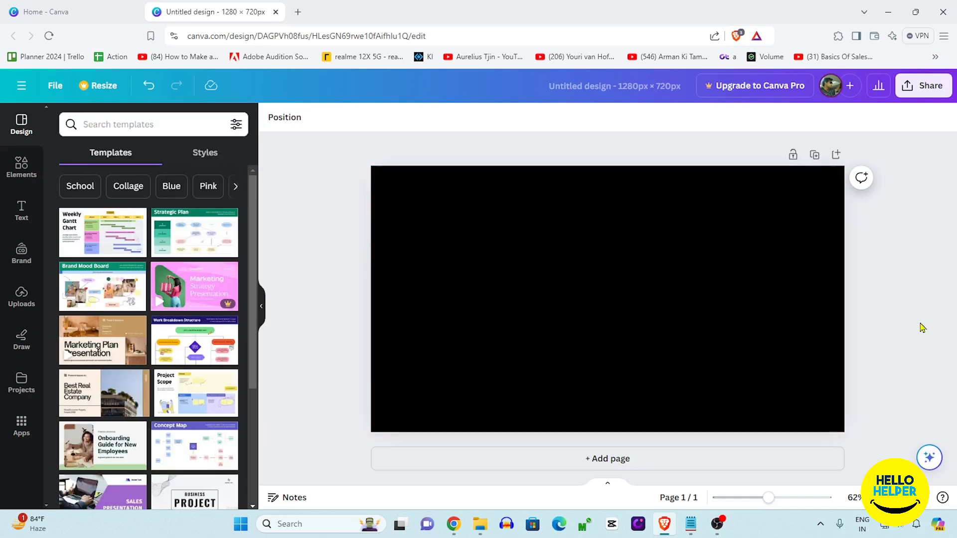
- Add a heading to the black page and replace its placeholder text with "simple"
click(21, 210)
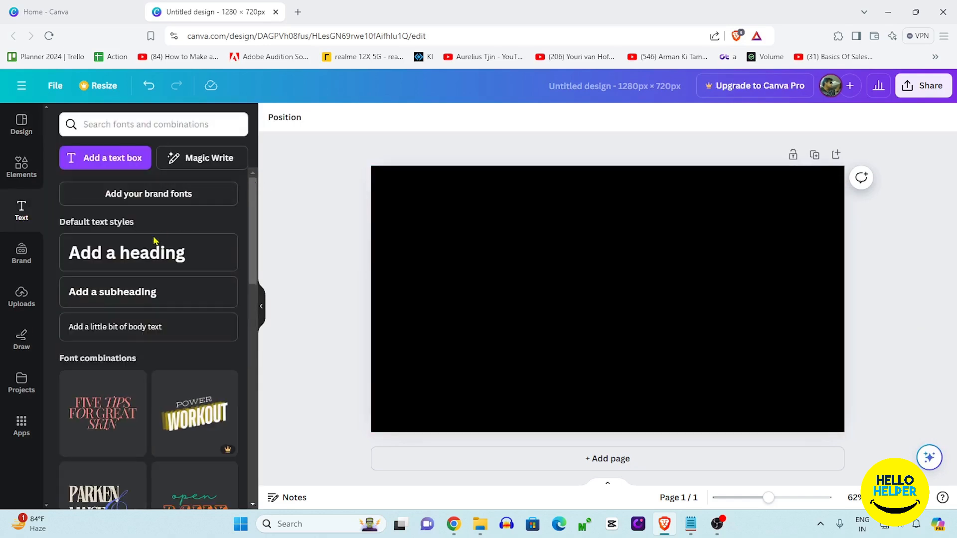
click(147, 257)
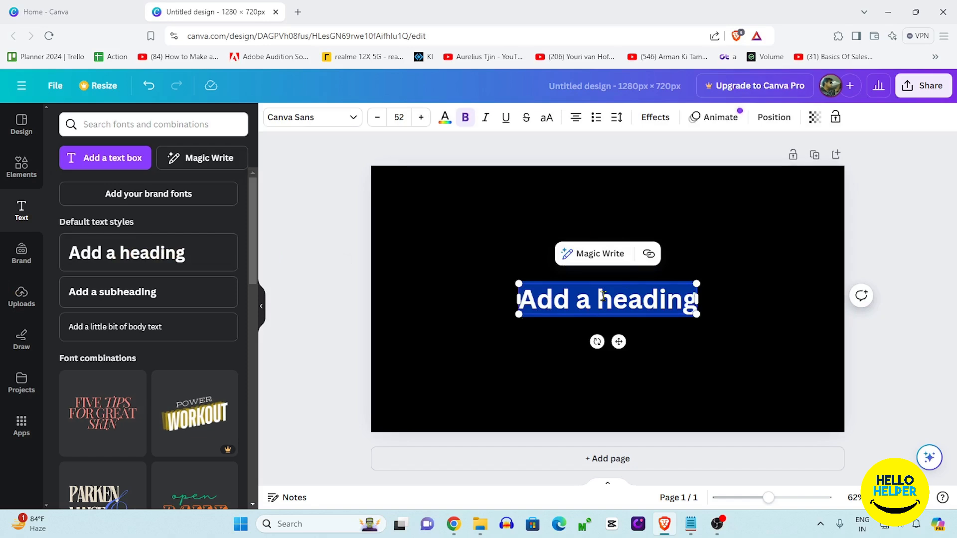
text(simple)
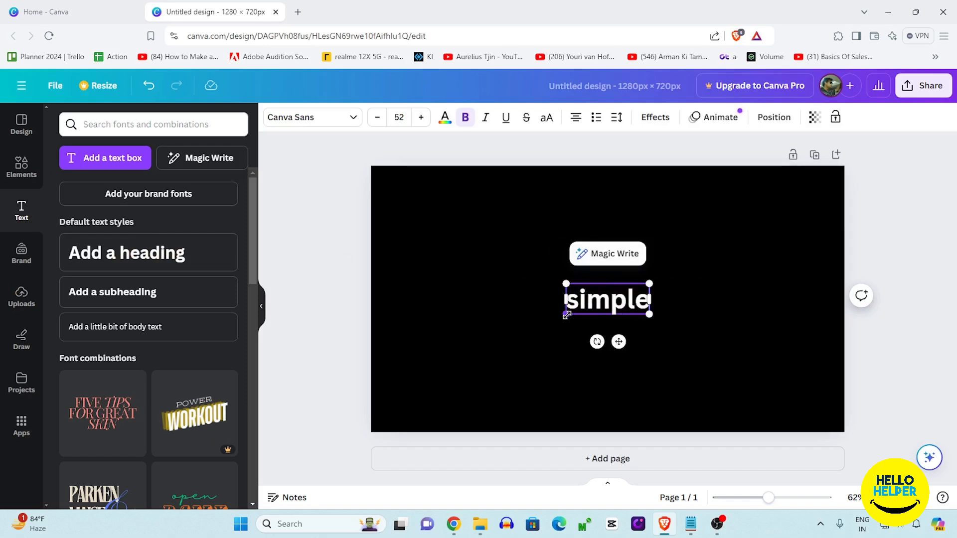
- Enlarge the "simple" heading to a font size of about 269 and centre it across the page
drag(567, 315, 397, 380)
drag(649, 283, 799, 171)
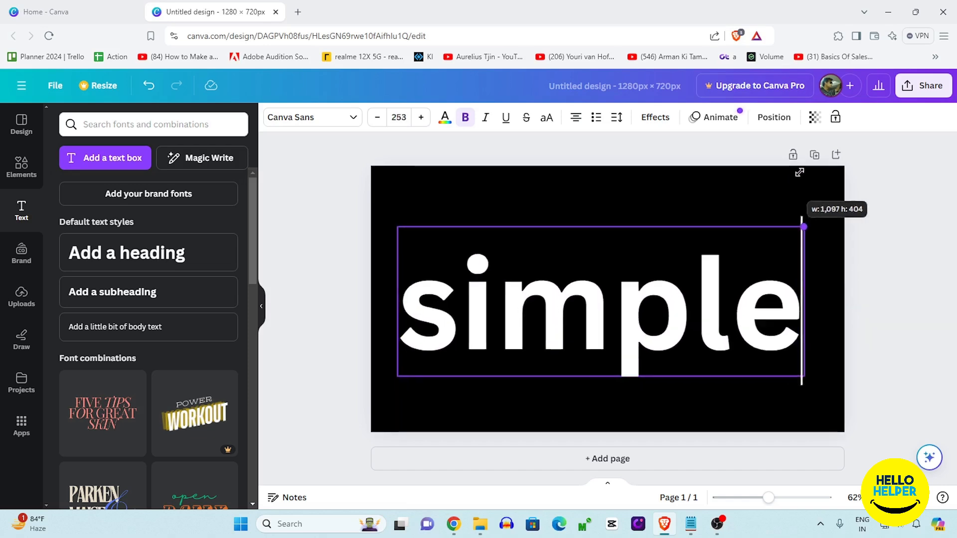
drag(804, 227, 830, 217)
drag(766, 315, 758, 305)
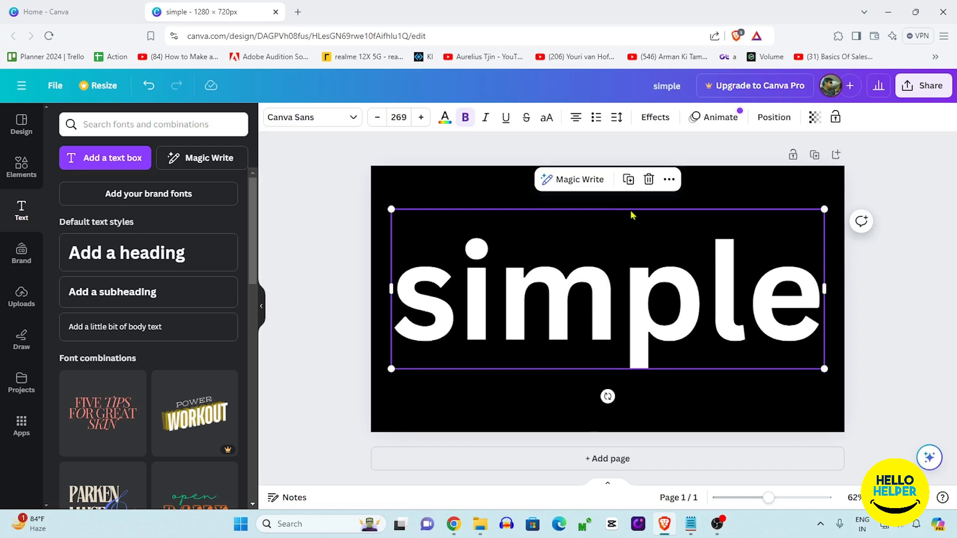
- Make the heading uppercase, reduce its font size to 246 so it fits on one line, and recentre it on the page
click(651, 118)
click(546, 119)
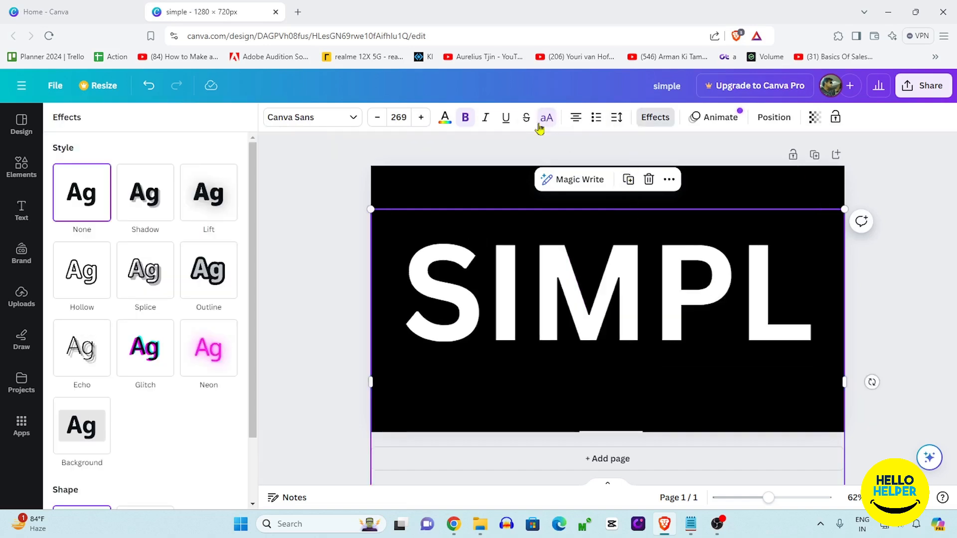
drag(370, 210, 375, 235)
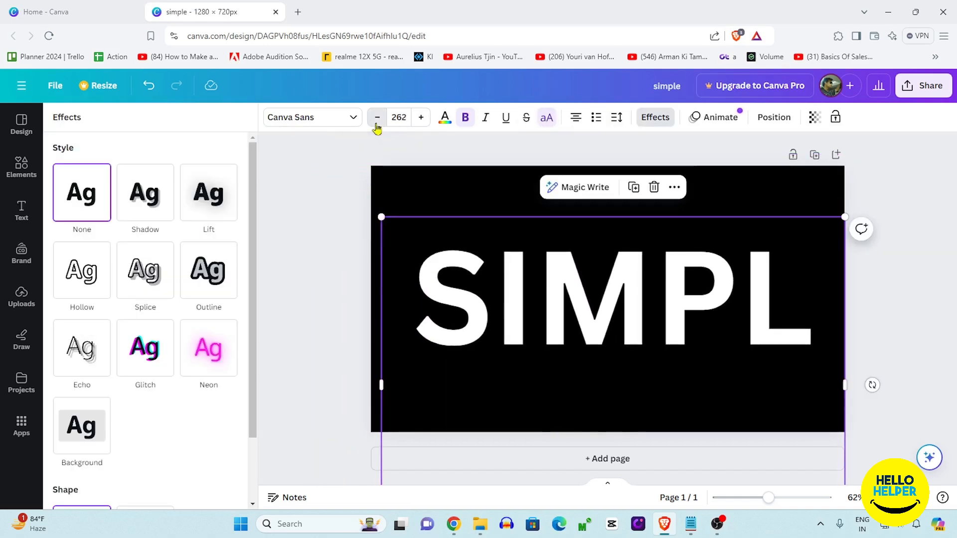
triple_click(377, 124)
click(376, 123)
triple_click(376, 124)
double_click(376, 124)
click(376, 123)
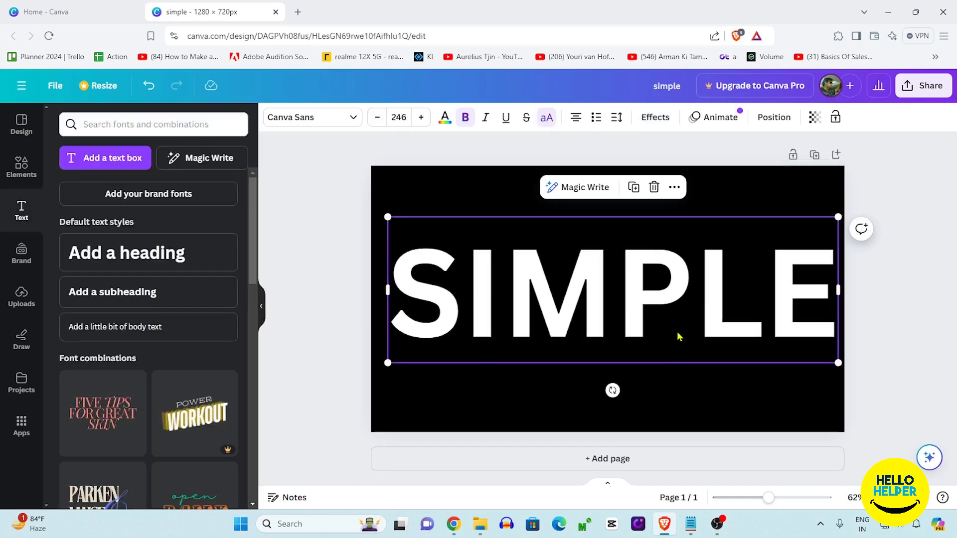
mouse_move(678, 337)
mouse_down()
mouse_move(709, 324)
mouse_move(684, 331)
mouse_up()
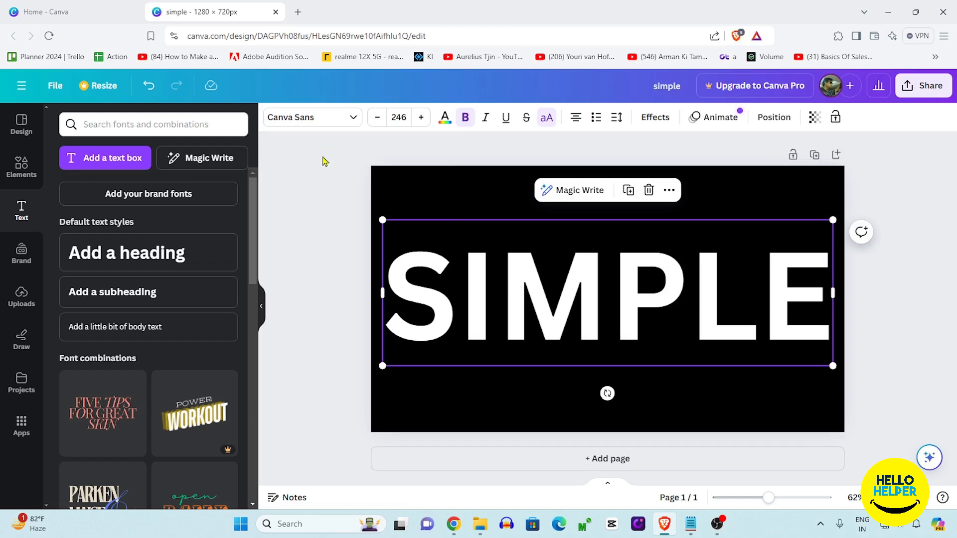
- Change the SIMPLE heading's font to Concert One, enlarge it to about size 302 and centre it on the page
click(352, 119)
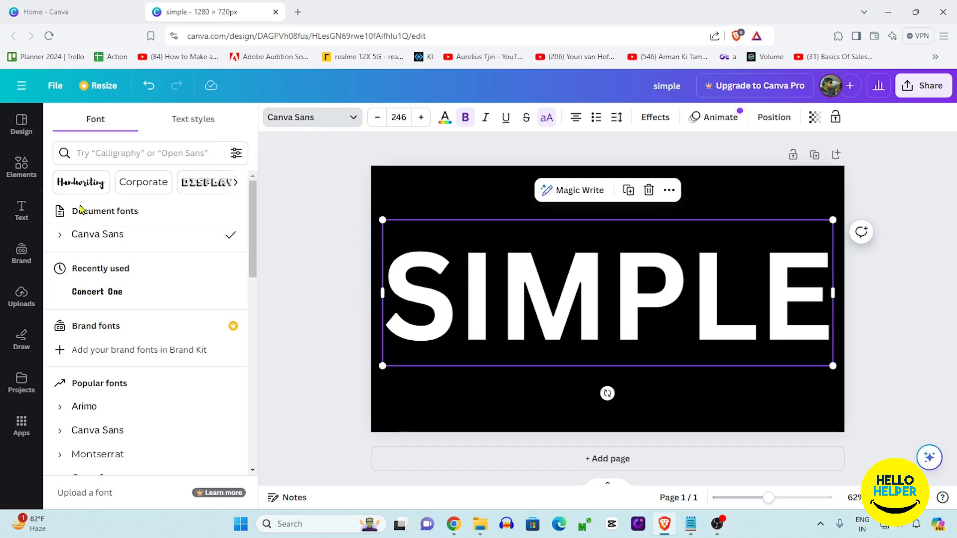
click(93, 298)
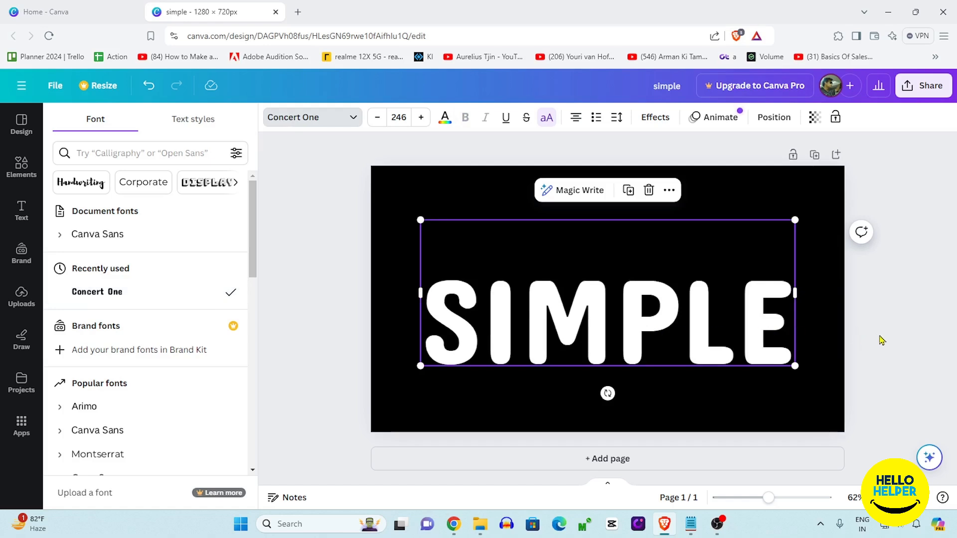
drag(420, 366, 371, 385)
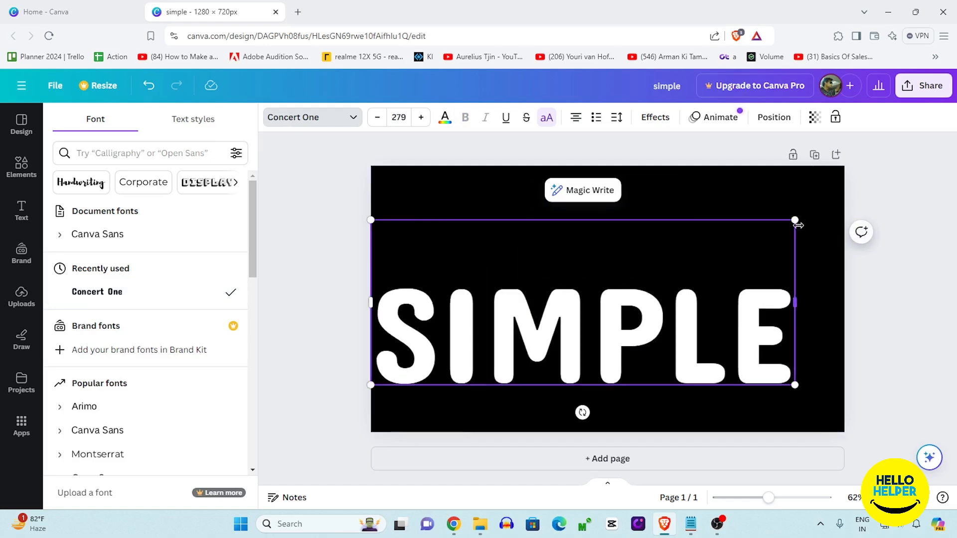
drag(795, 220, 829, 197)
drag(577, 344, 584, 310)
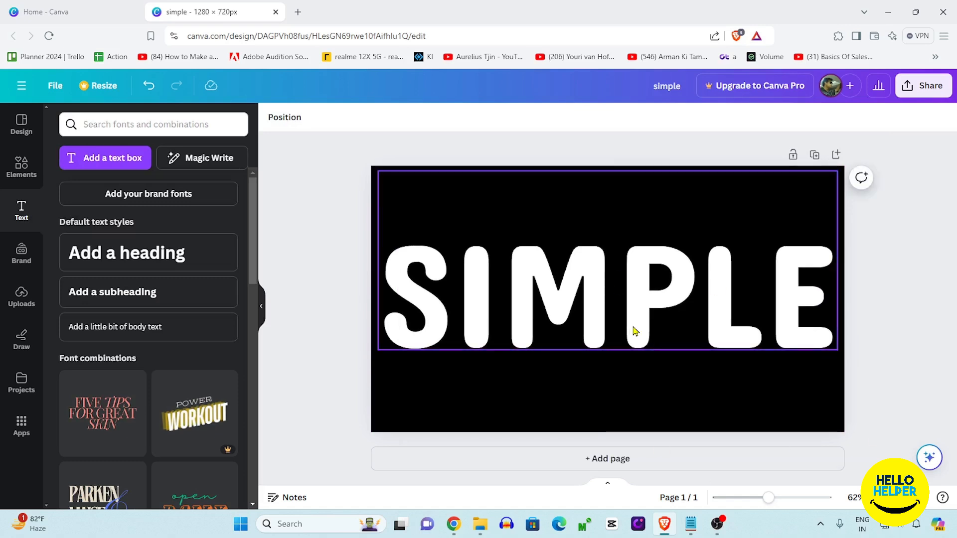
- Give the SIMPLE text a custom yellow colour
click(598, 324)
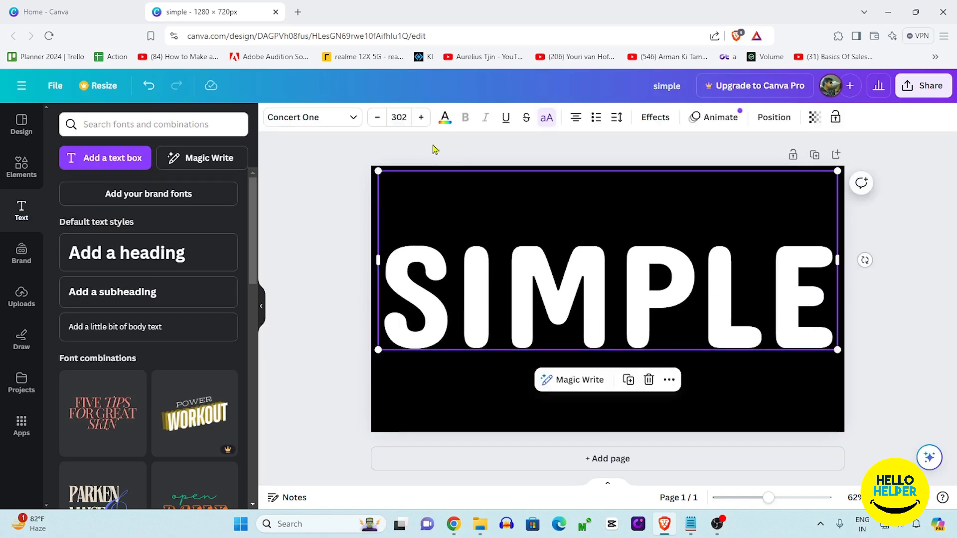
click(444, 120)
click(64, 191)
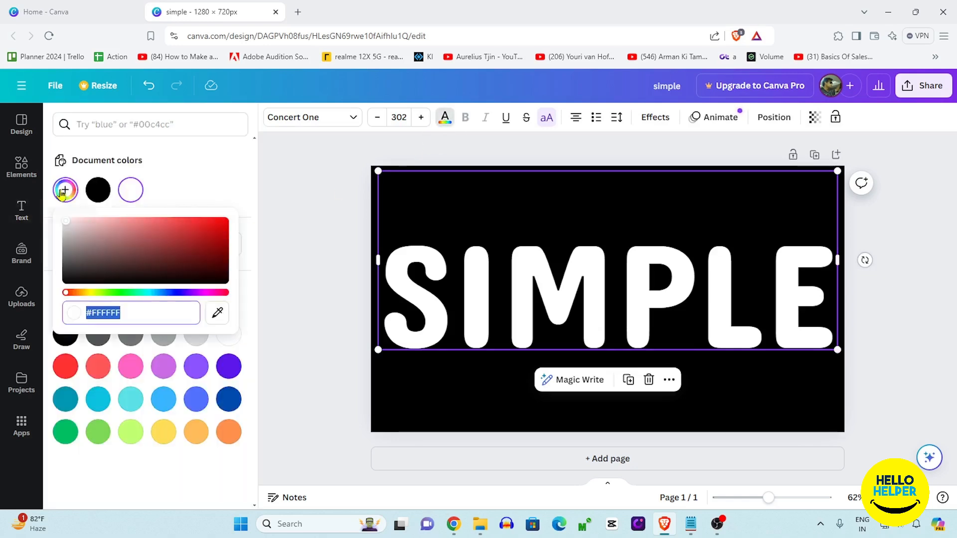
click(88, 293)
click(226, 222)
click(858, 416)
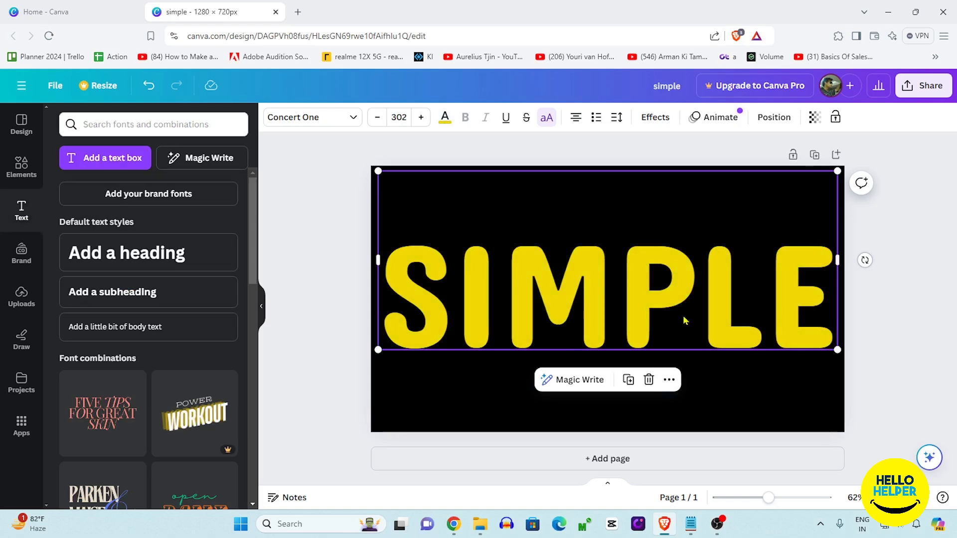
- Apply the Outline effect to the SIMPLE text and set the outline colour to the same yellow as the letters
click(650, 126)
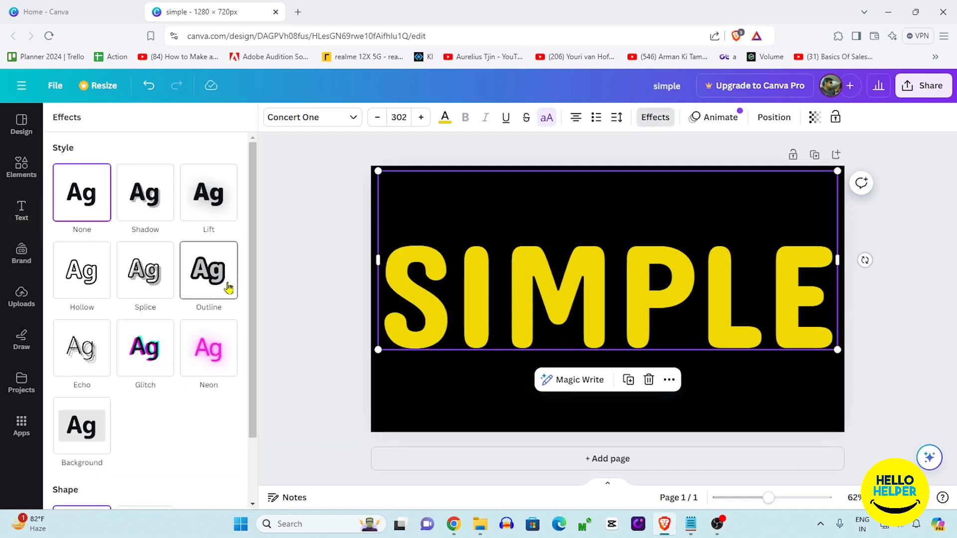
click(212, 276)
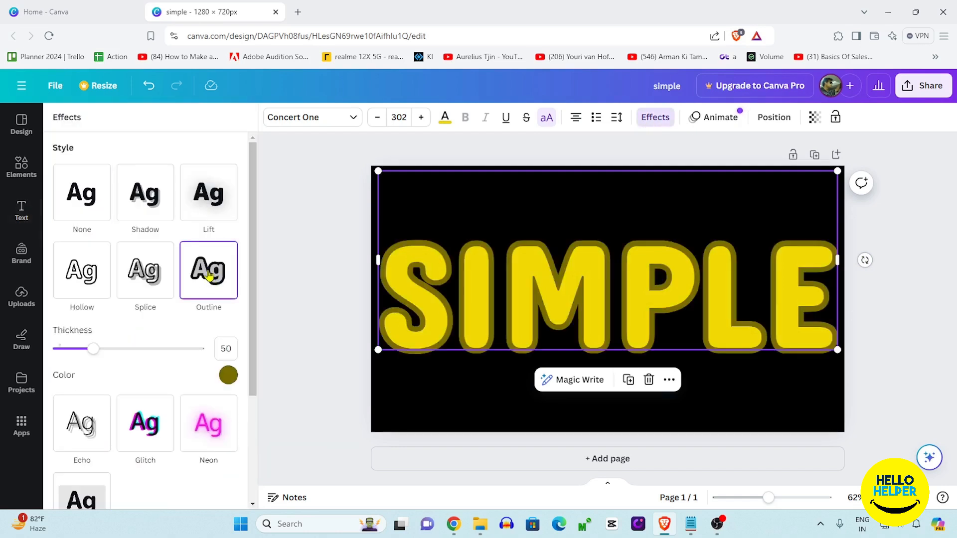
click(227, 376)
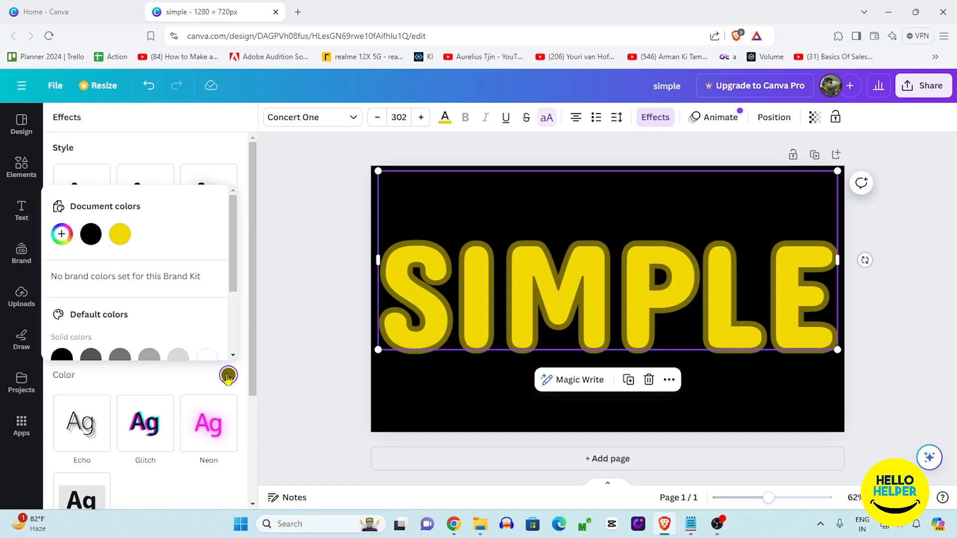
click(119, 234)
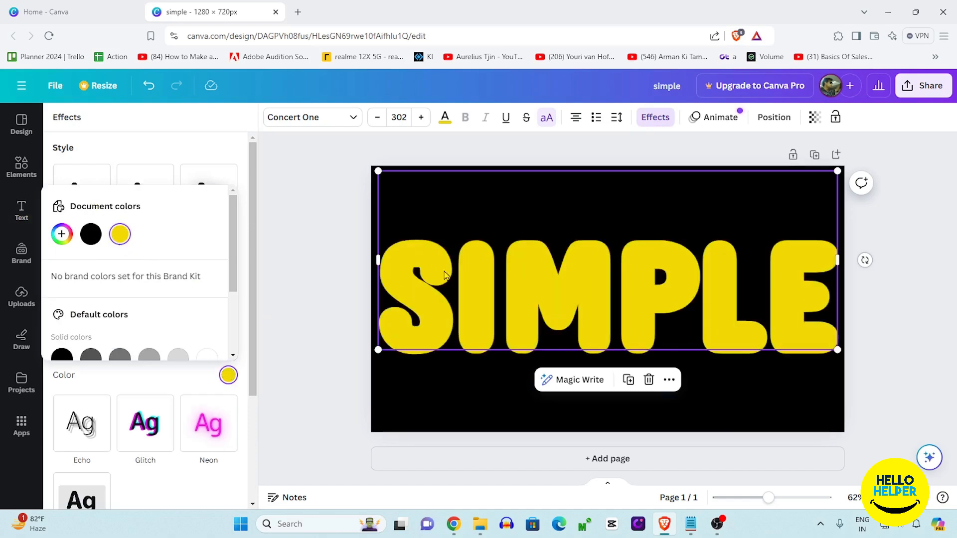
key(Escape)
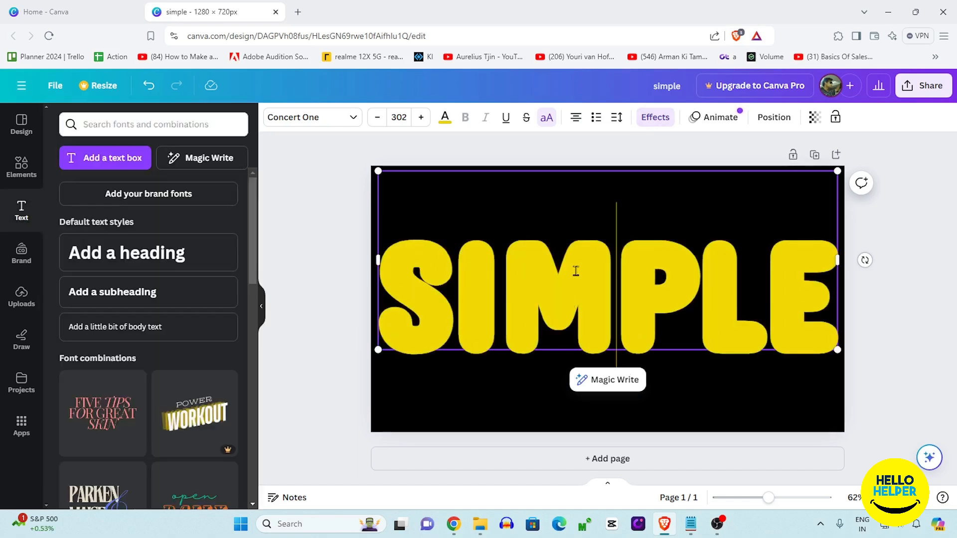
- Duplicate the outlined SIMPLE text and align the copy exactly on top of the original
right_click(426, 313)
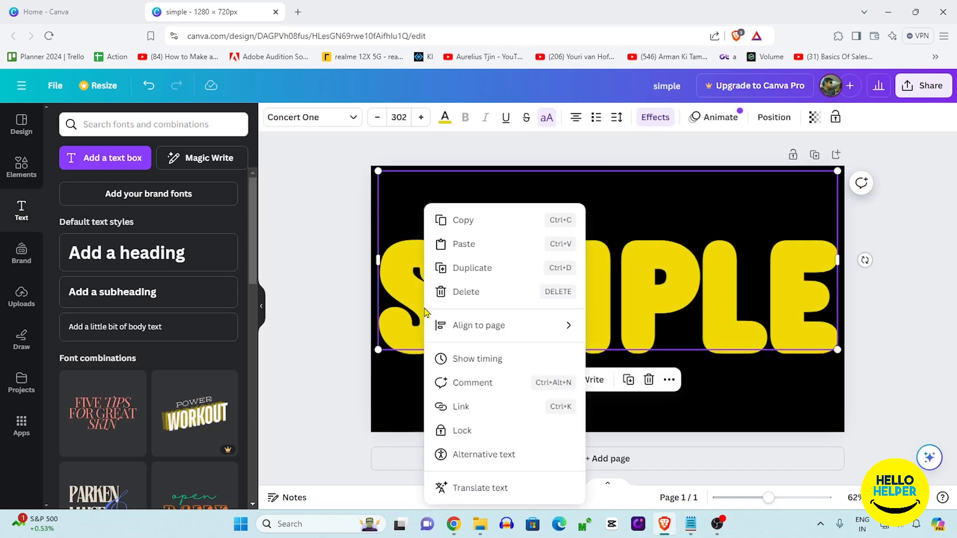
click(490, 268)
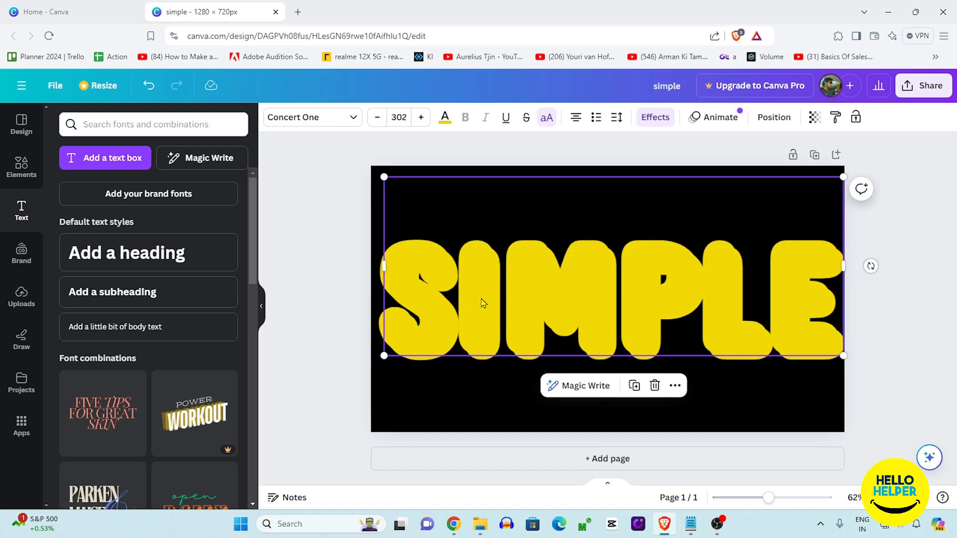
drag(481, 302, 479, 295)
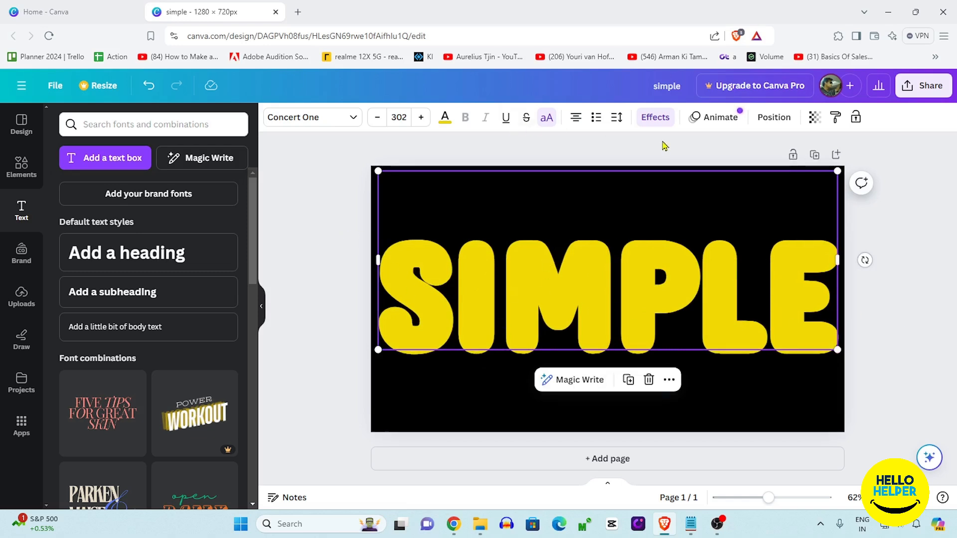
- Switch the top SIMPLE text copy to the Shadow effect and set the shadow colour to red #FD0505
click(655, 119)
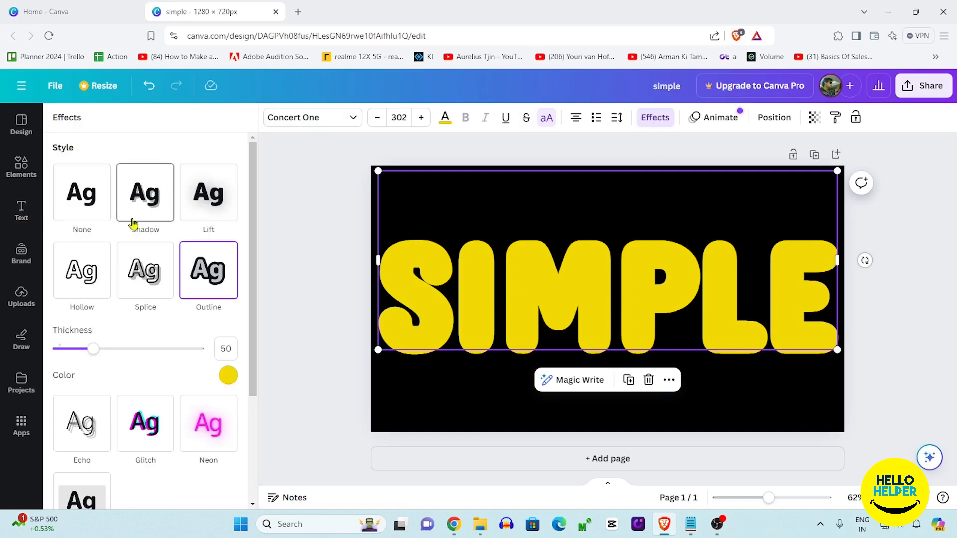
click(150, 199)
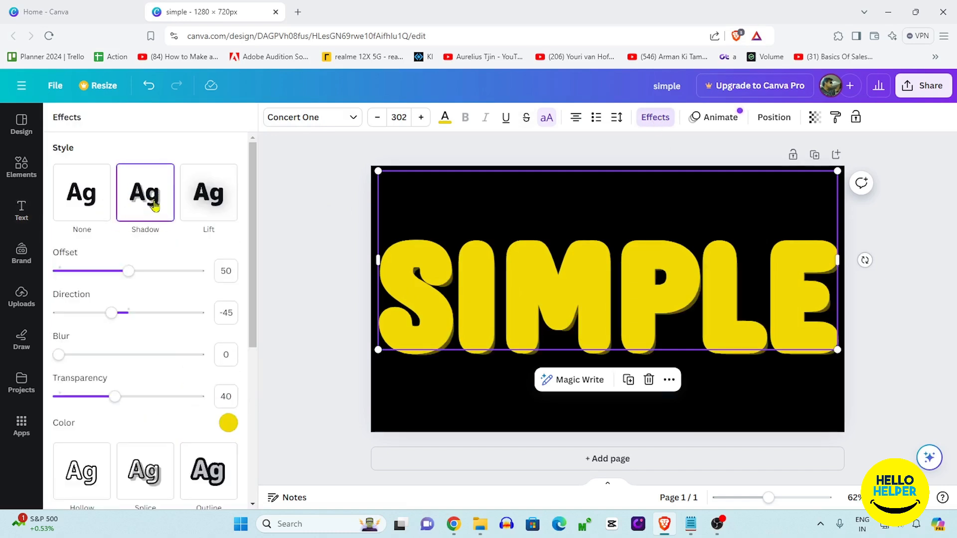
click(230, 427)
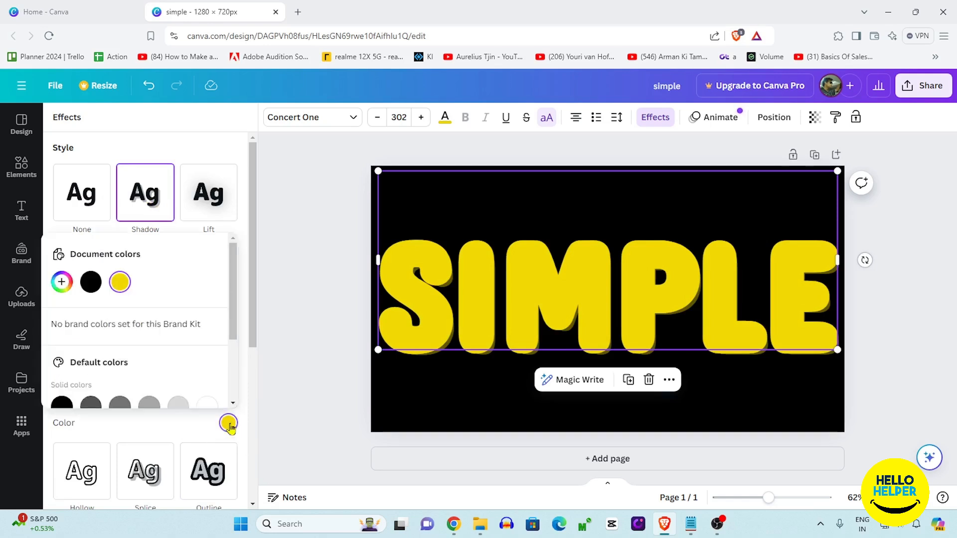
click(62, 281)
drag(85, 384, 224, 382)
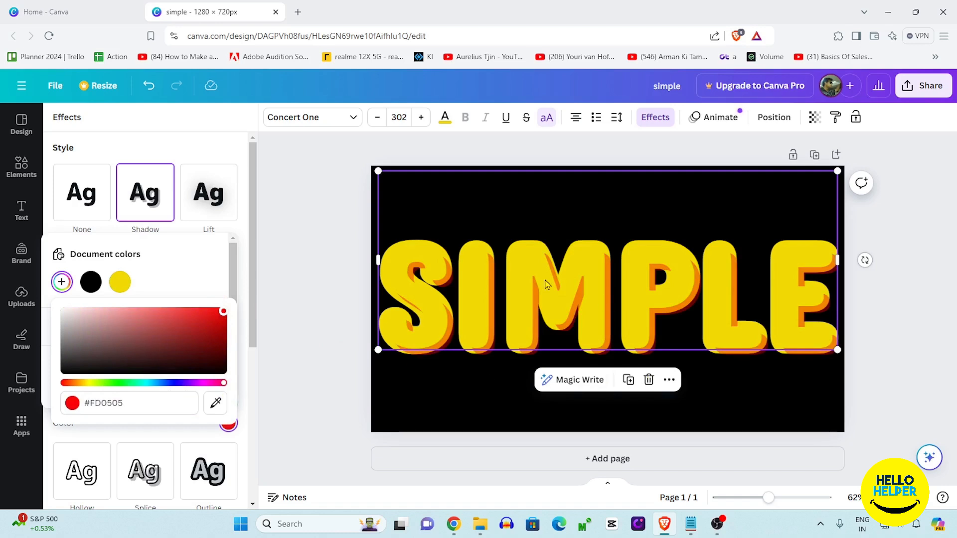
click(283, 252)
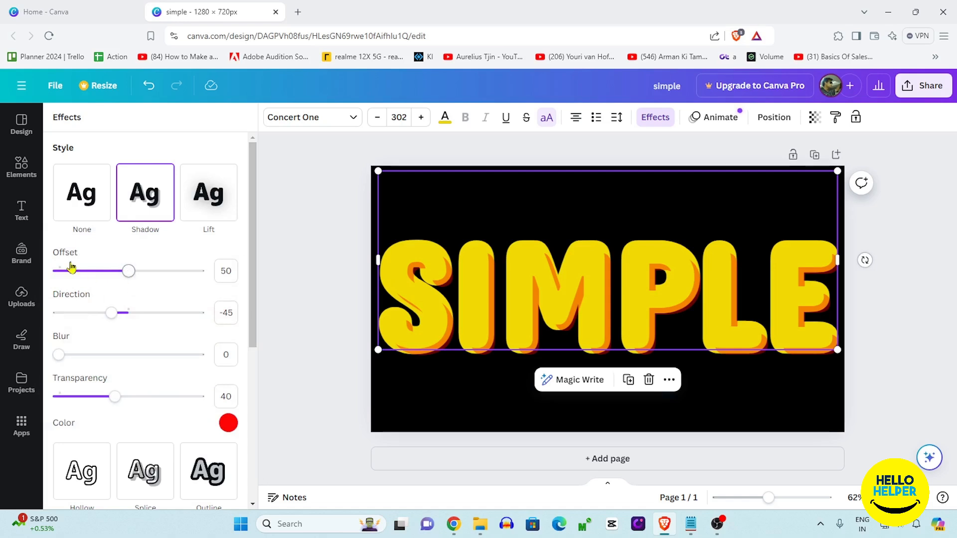
- Set the top SIMPLE copy's shadow to offset 30, direction 30, blur 30 and transparency 100
drag(128, 273, 102, 279)
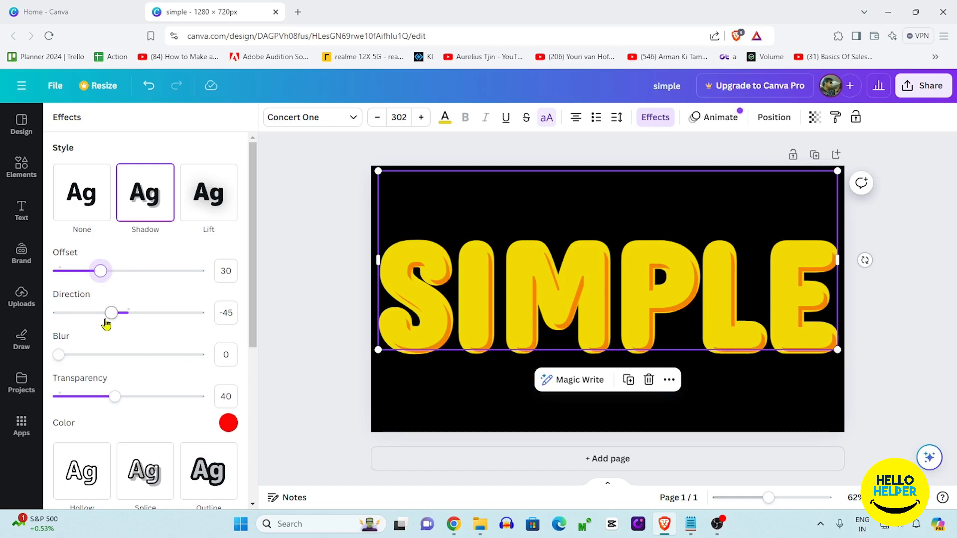
drag(111, 314, 142, 320)
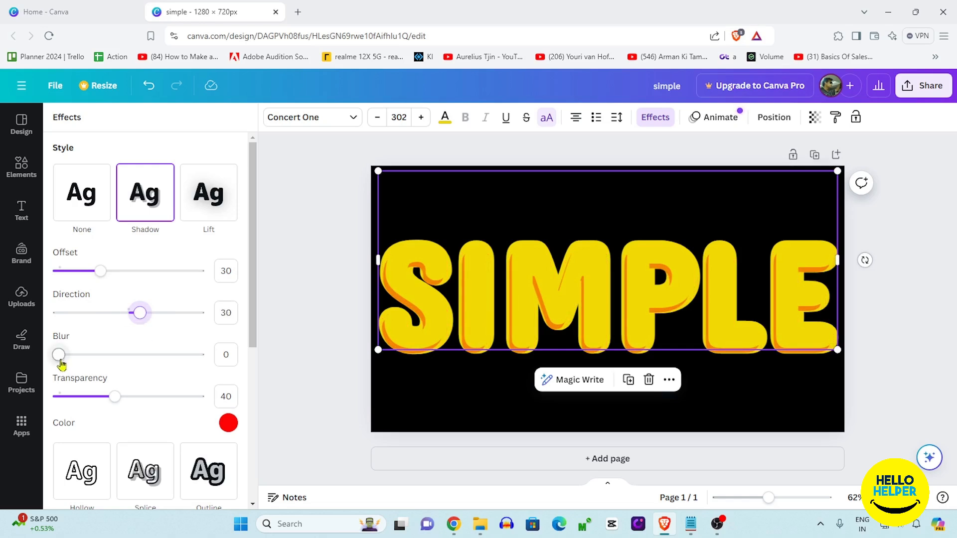
drag(58, 355, 101, 355)
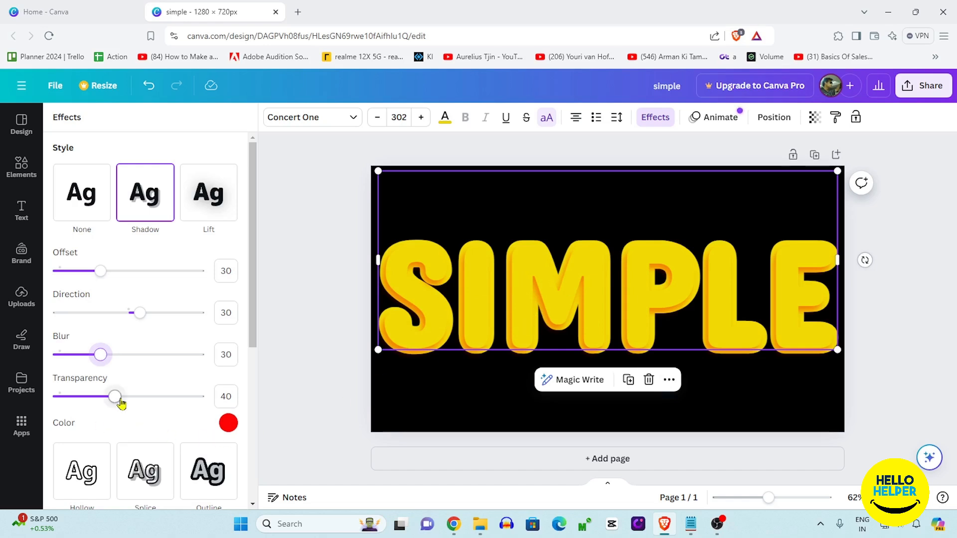
drag(115, 397, 231, 398)
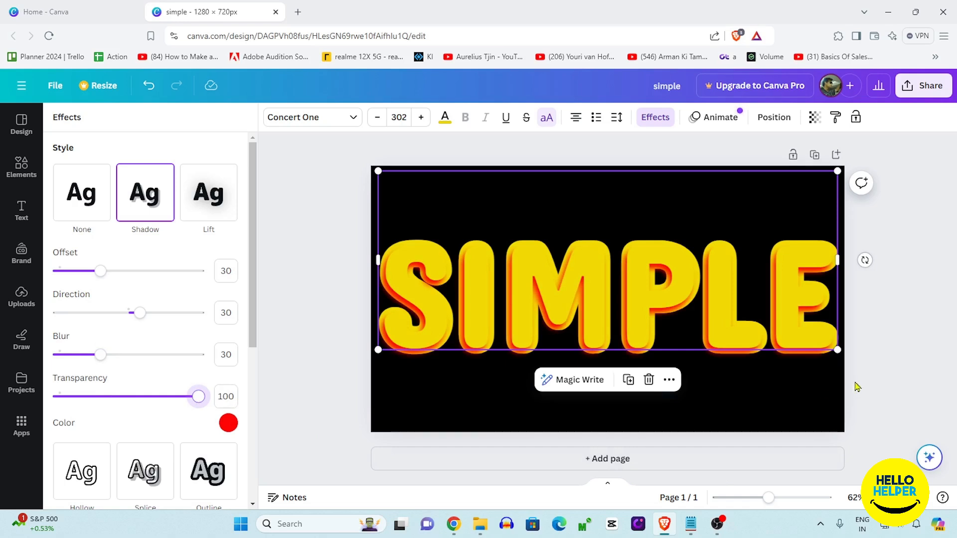
click(899, 389)
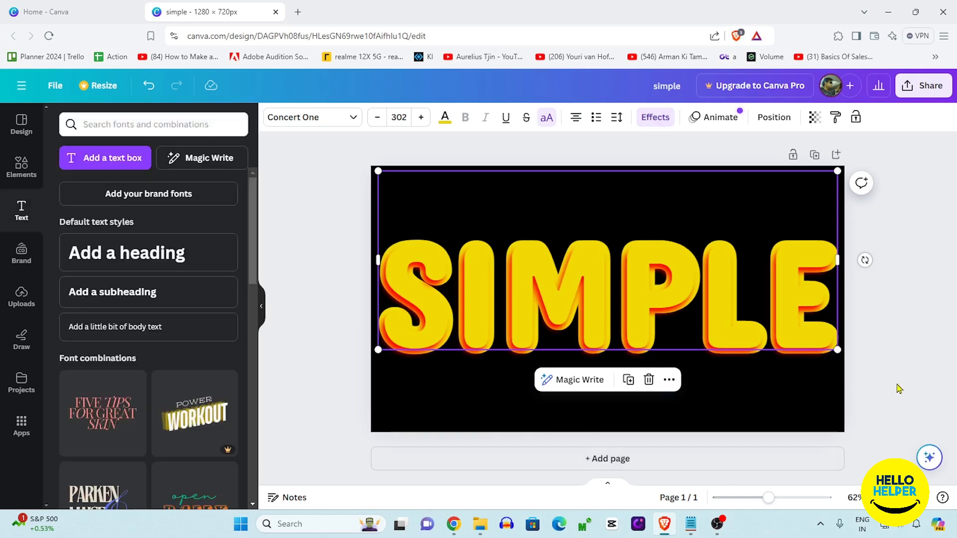